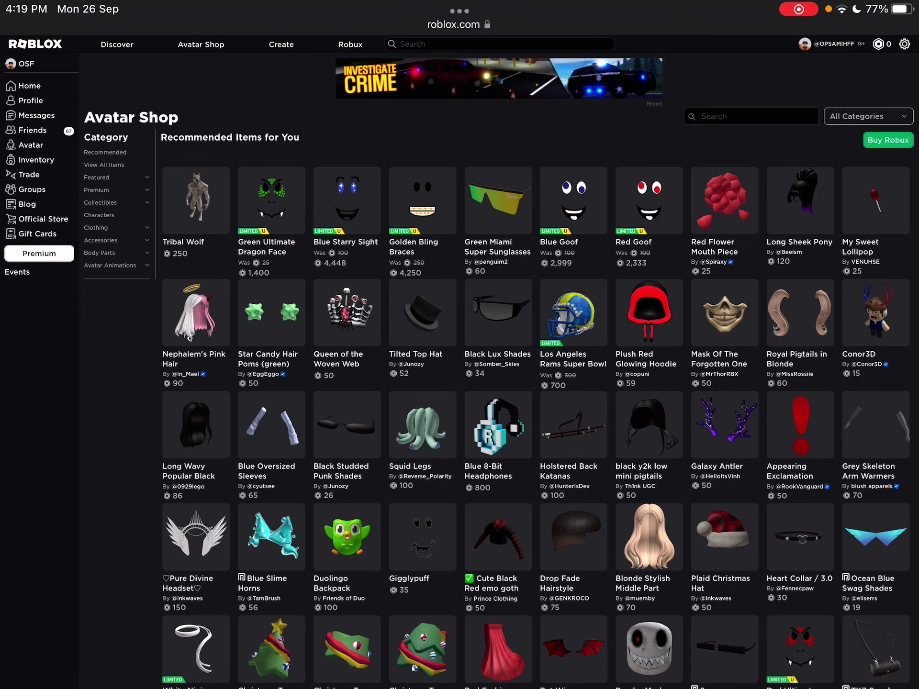
# Show Featured shop items sorted by Recently Updated, after briefly trying Bestselling, and start a search.
pyautogui.click(868, 117)
pyautogui.click(707, 152)
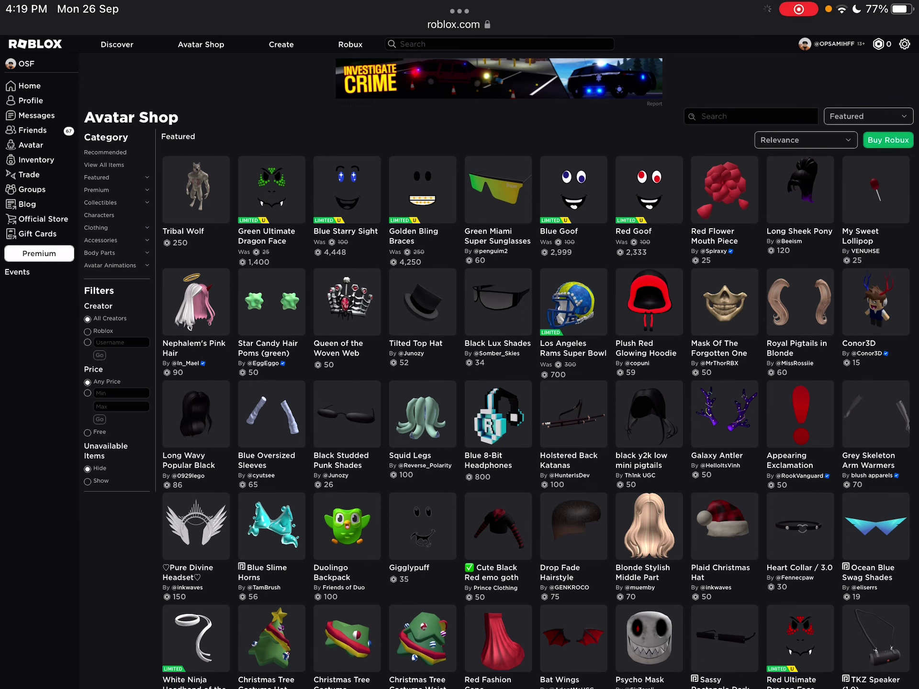
pyautogui.click(806, 139)
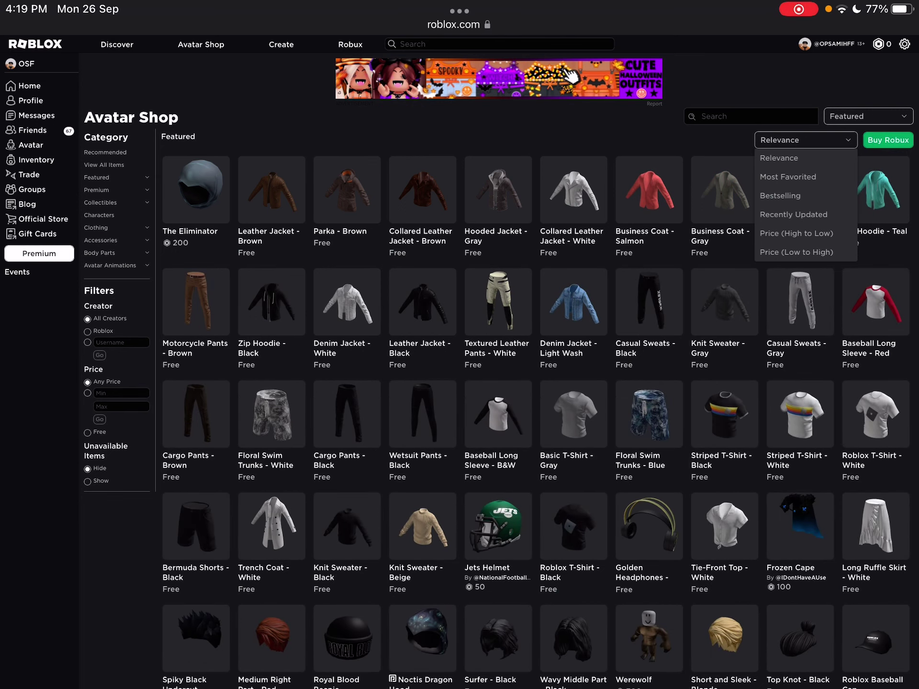
pyautogui.click(780, 196)
pyautogui.click(726, 140)
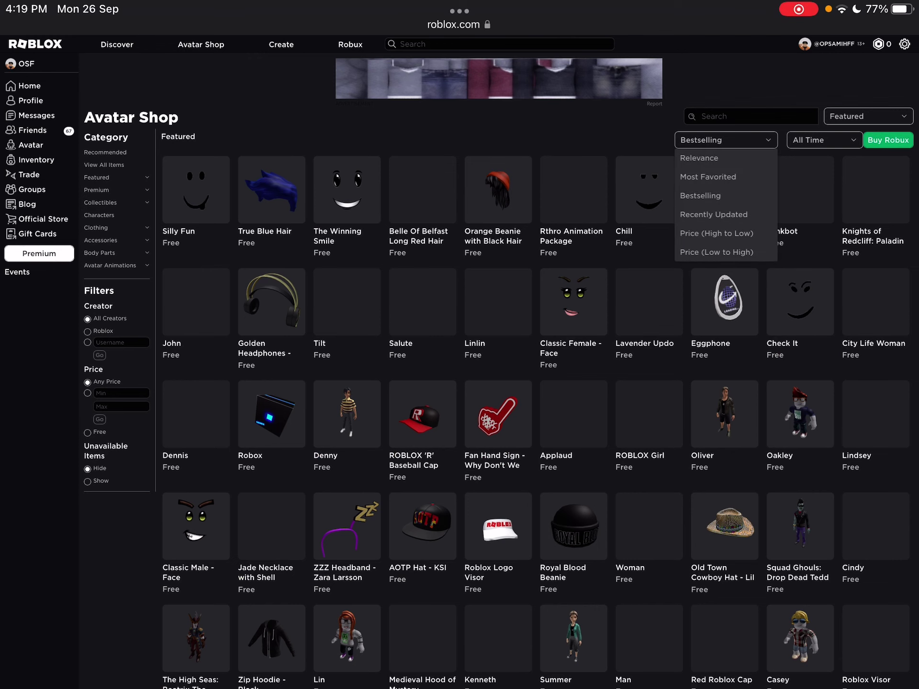
pyautogui.click(715, 214)
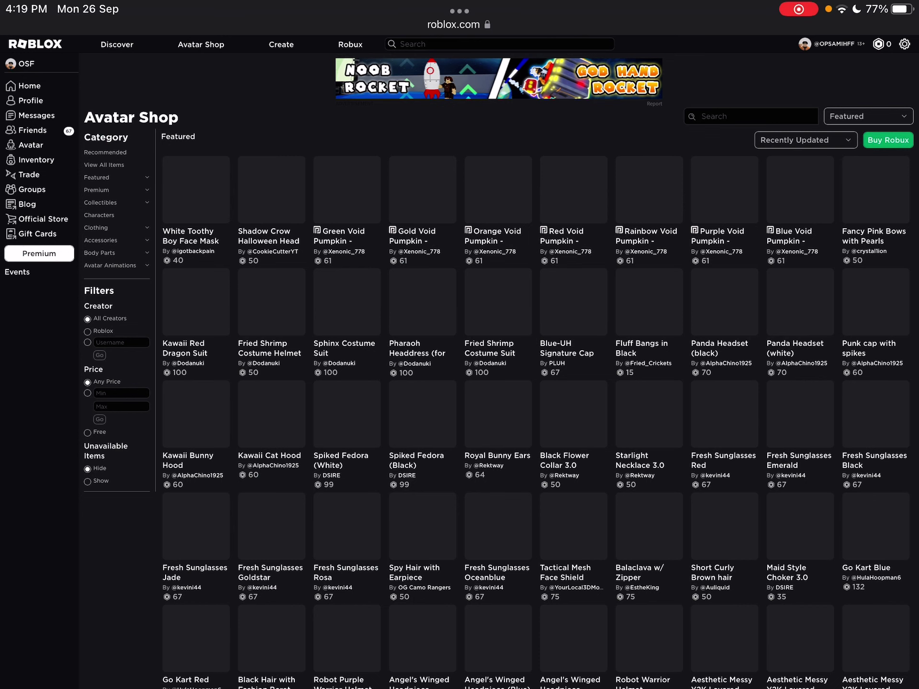
pyautogui.click(751, 117)
pyautogui.write('c')
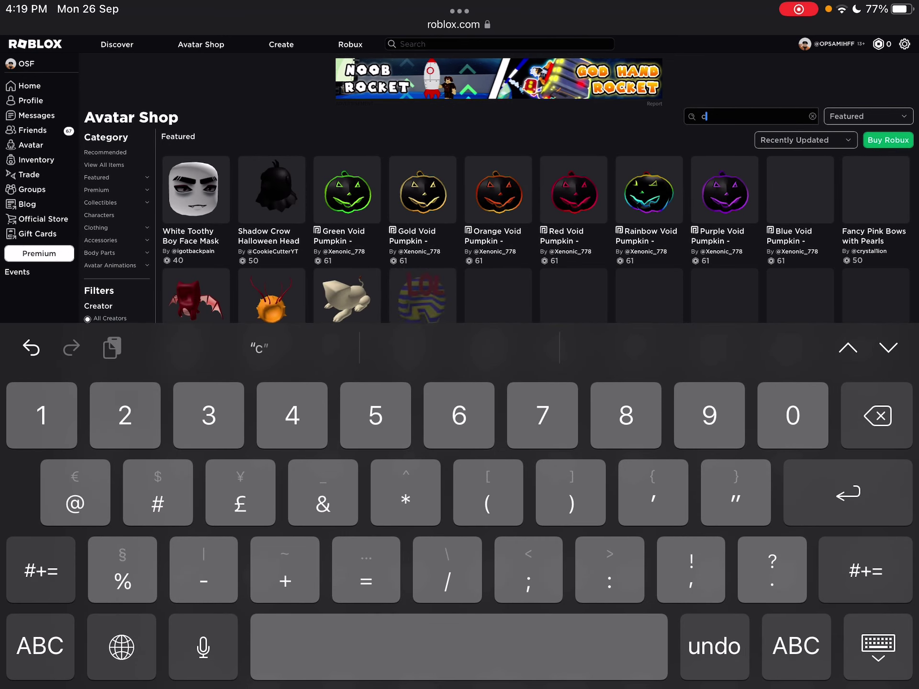
pyautogui.write(':')
pyautogui.press('Return')
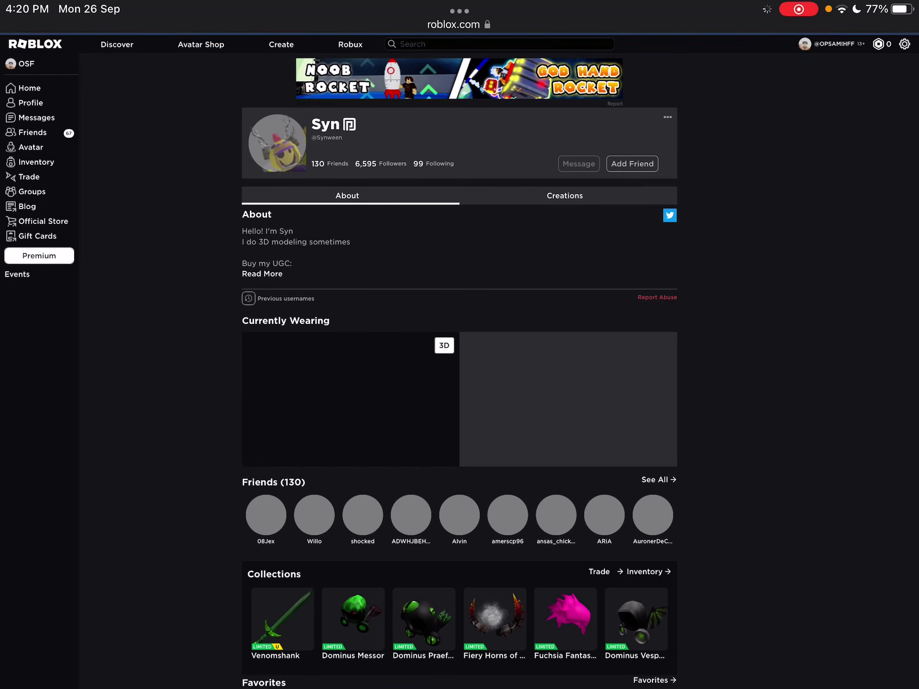
pyautogui.click(262, 274)
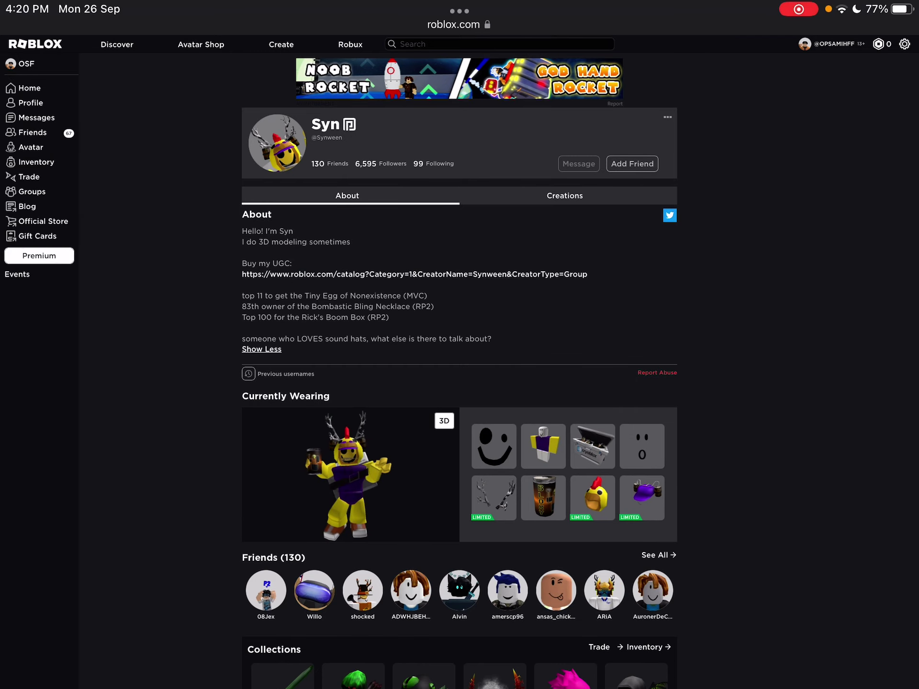
# Open Synween's UGC catalog link and switch to its catalog tab.
pyautogui.click(410, 272)
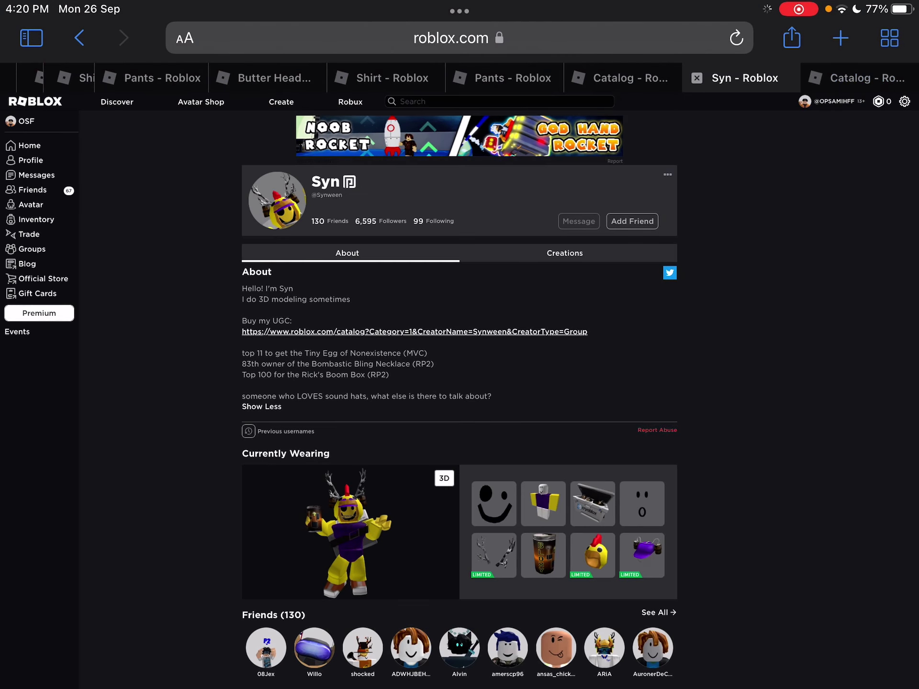
pyautogui.click(745, 78)
pyautogui.click(630, 78)
pyautogui.click(513, 78)
pyautogui.click(862, 78)
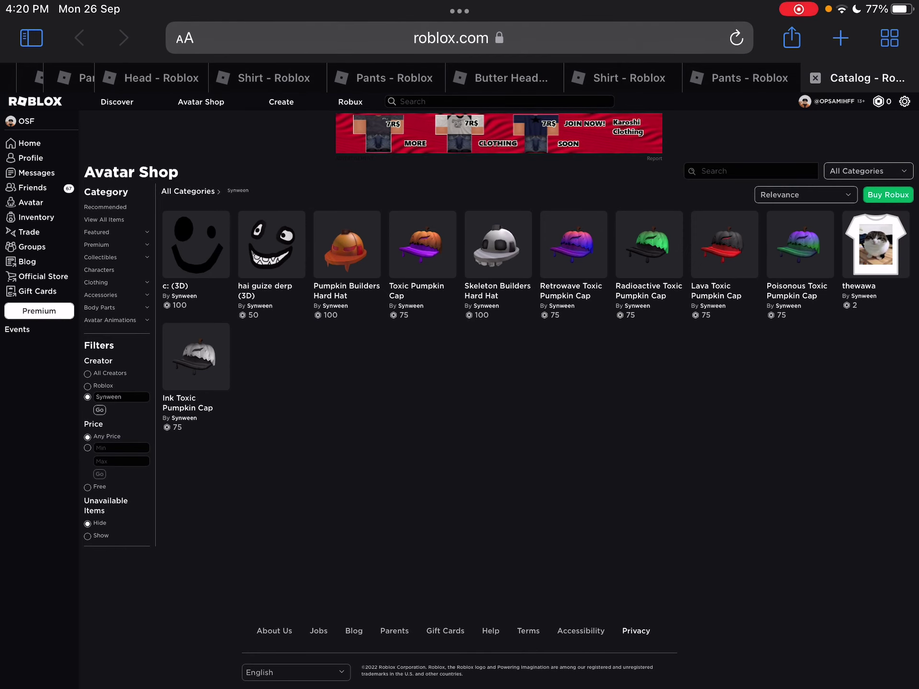
# Open hai guize derp (3D) and c: (3D) in new tabs, then view hai guize derp.
pyautogui.rightClick(272, 244)
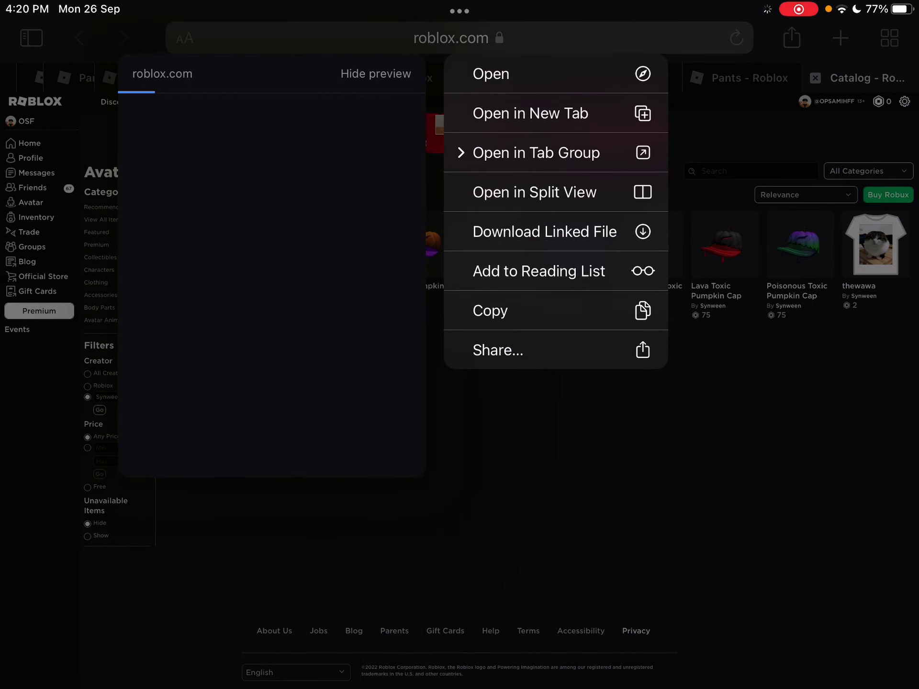
pyautogui.click(531, 113)
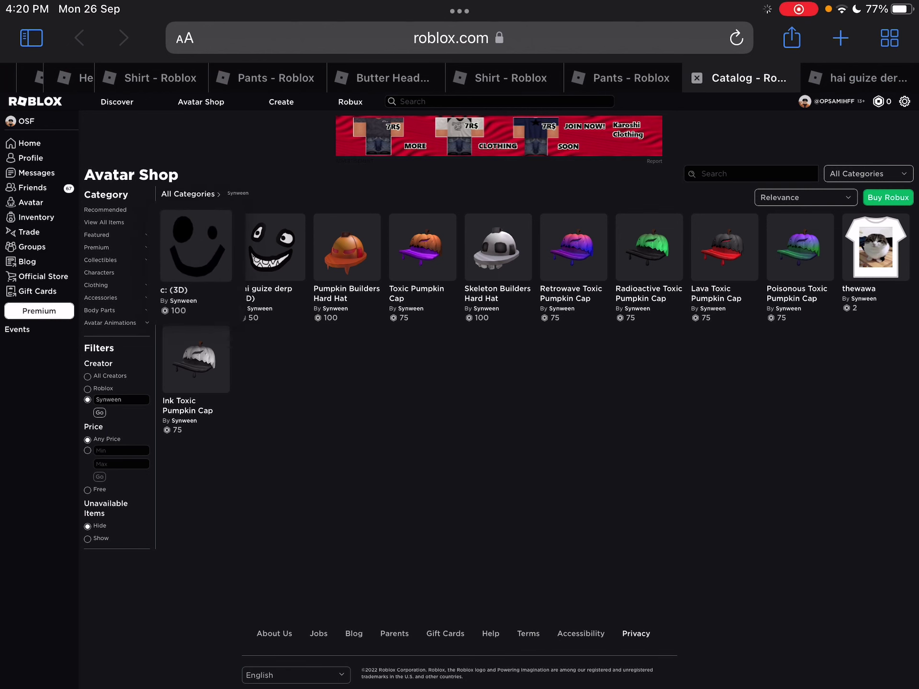
pyautogui.rightClick(196, 247)
pyautogui.click(455, 111)
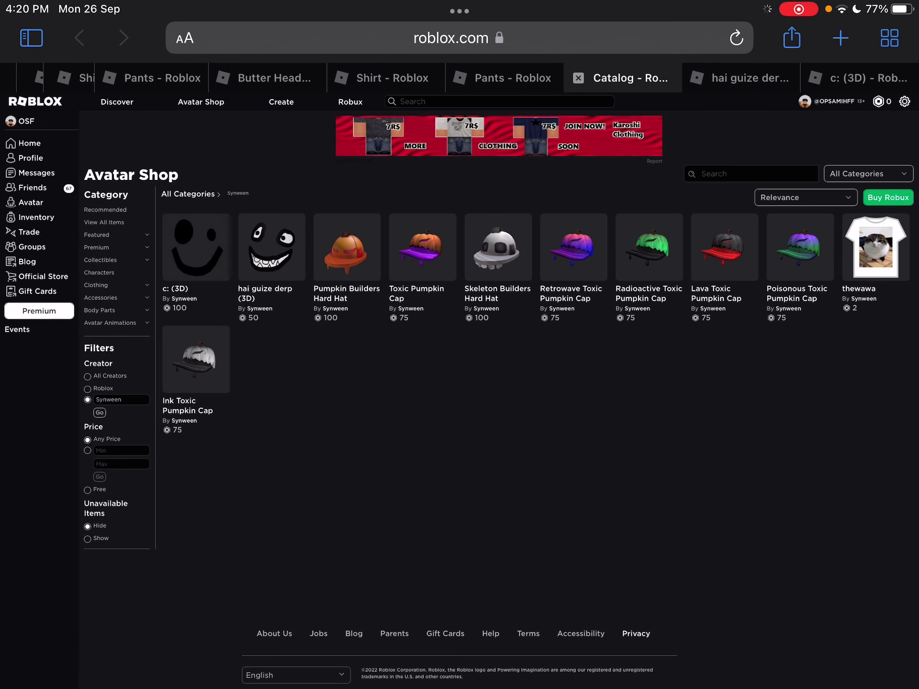
pyautogui.click(743, 78)
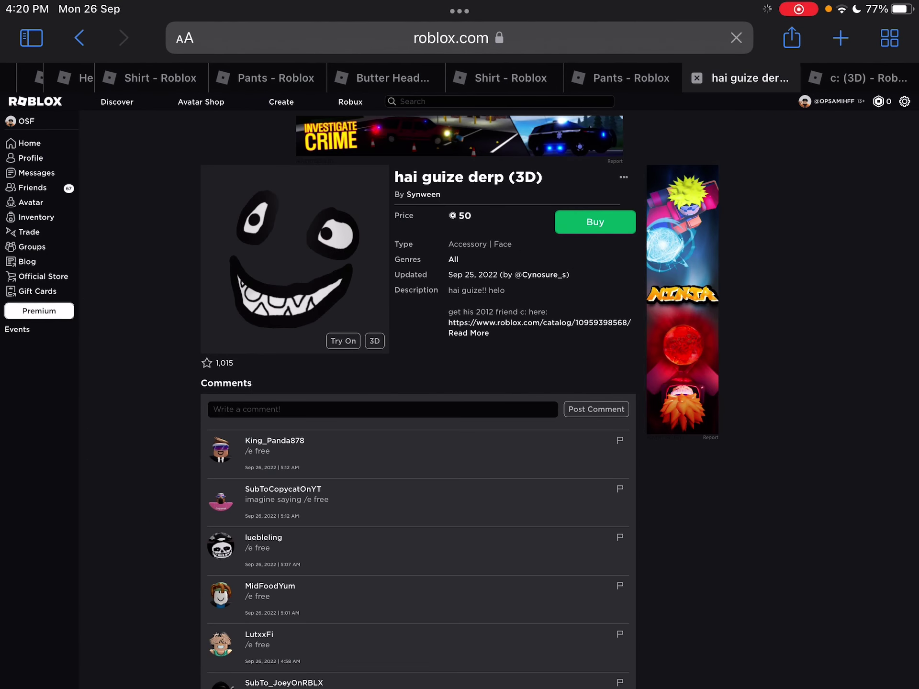
# Try on and then take off the hai guize derp (3D) and c: (3D) faces.
pyautogui.click(343, 341)
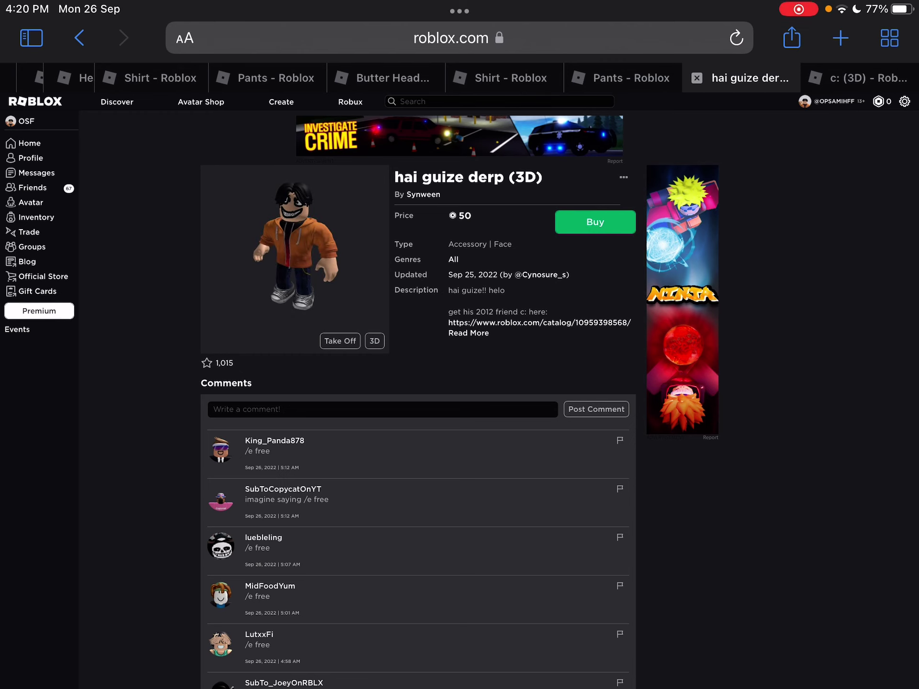
pyautogui.click(340, 341)
pyautogui.click(859, 78)
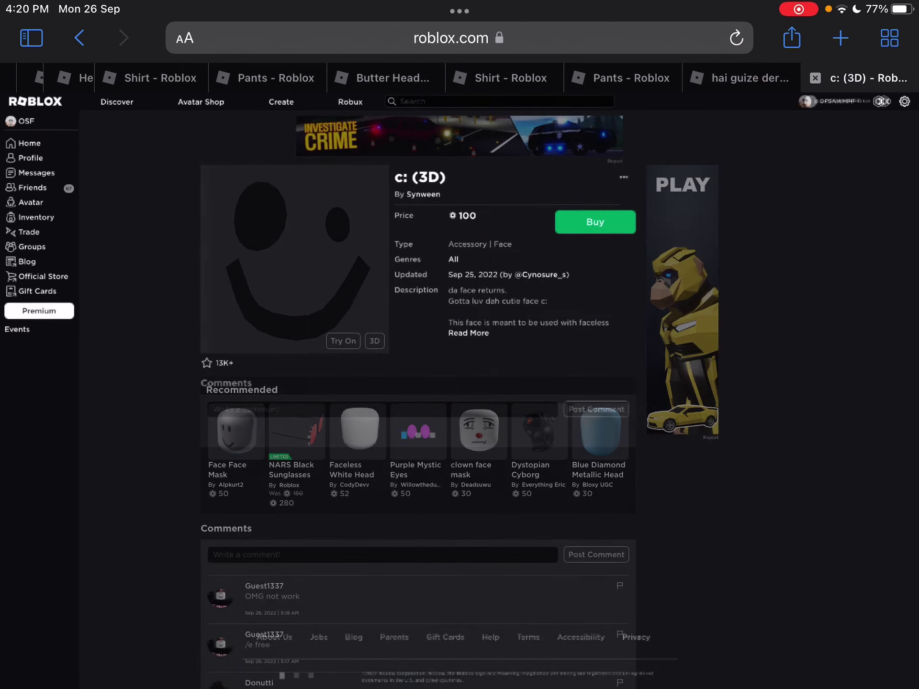
pyautogui.click(343, 341)
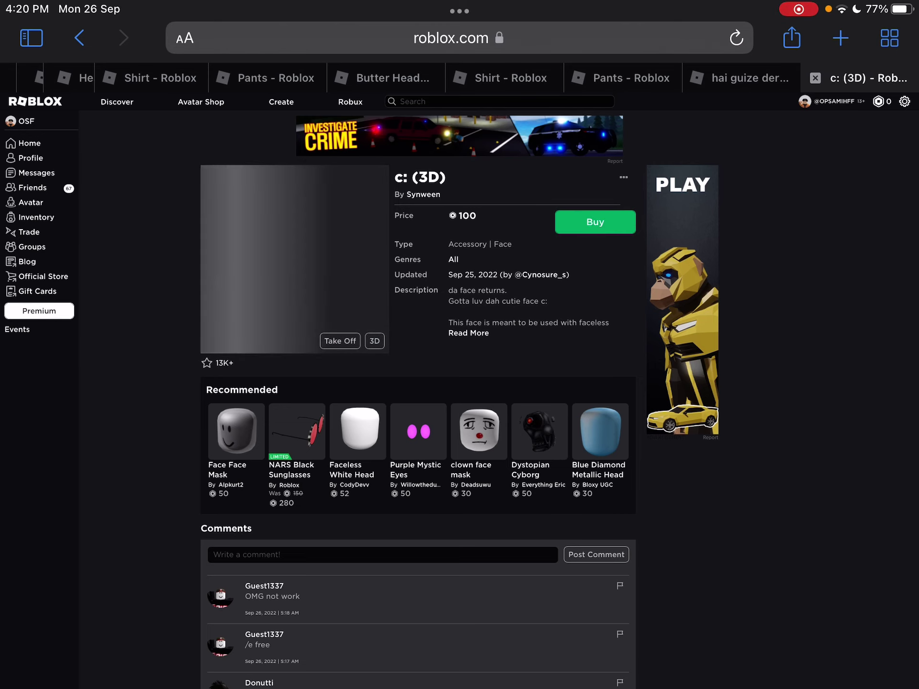
pyautogui.scroll(-3, 460, 359)
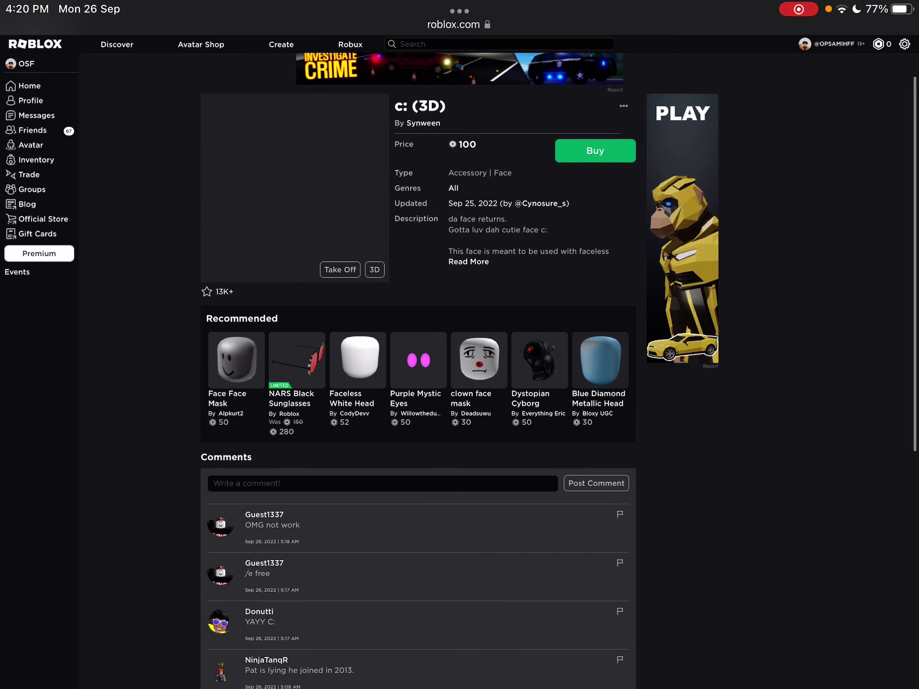
pyautogui.scroll(3, 460, 359)
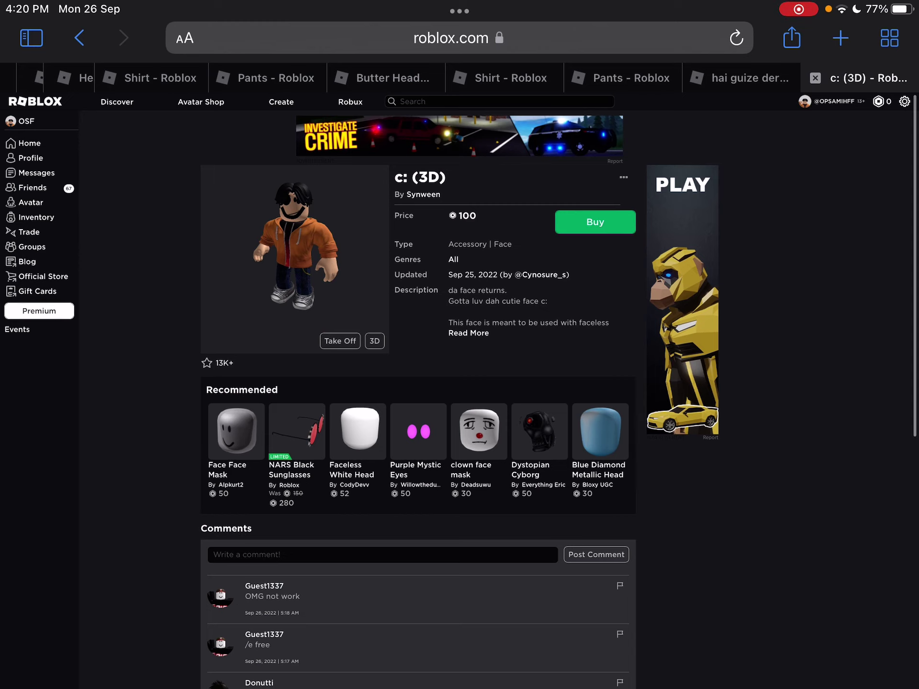
pyautogui.click(340, 341)
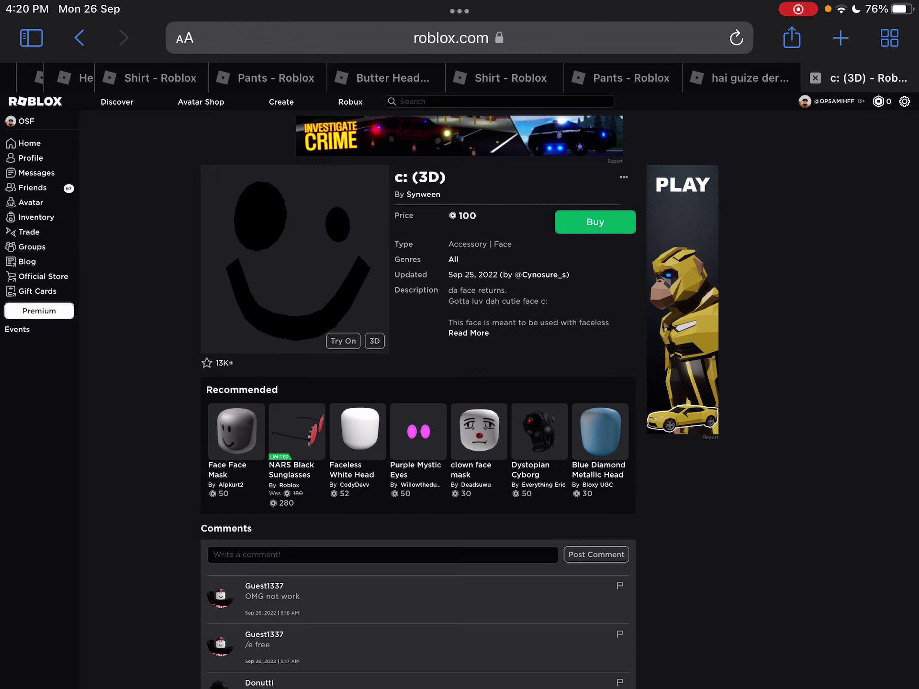
# Open the Avatar page in a new tab and load it as the desktop site.
pyautogui.rightClick(30, 202)
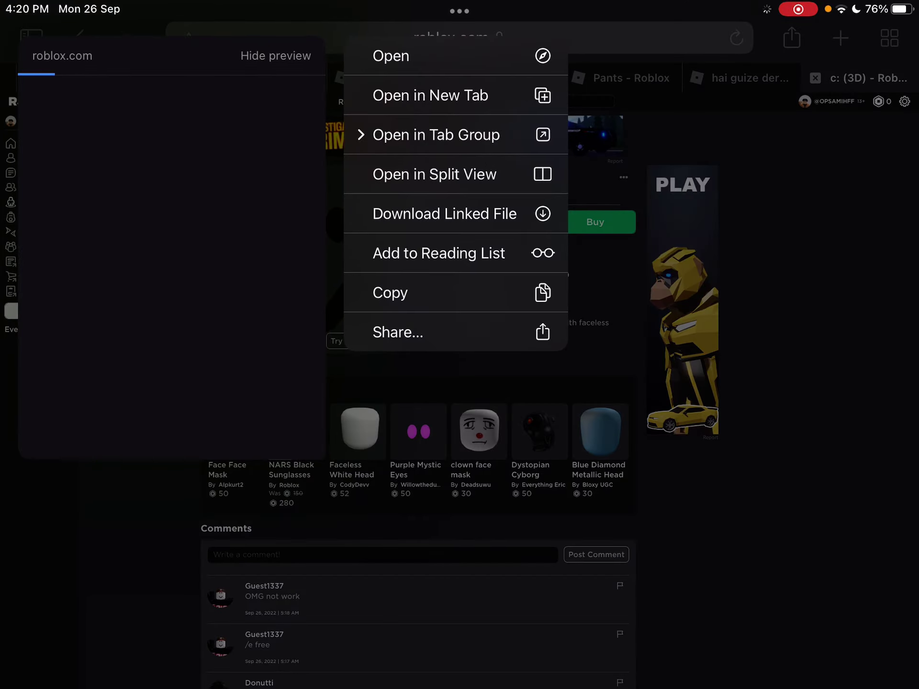
pyautogui.click(433, 94)
pyautogui.click(185, 38)
pyautogui.click(269, 293)
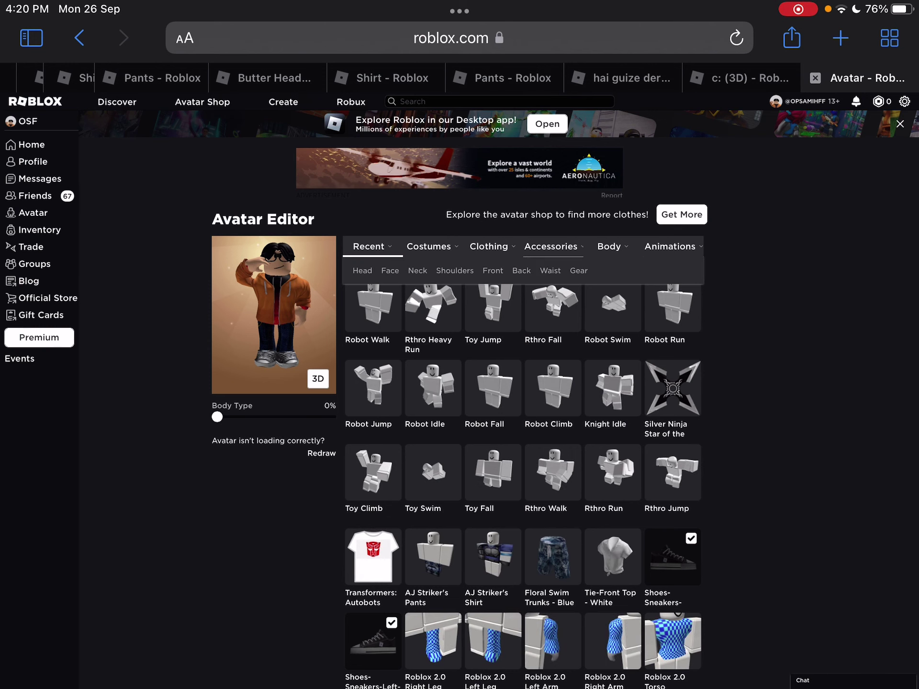
# Browse head accessories, face accessories and hair in the Avatar Editor, then close its tab.
pyautogui.click(362, 271)
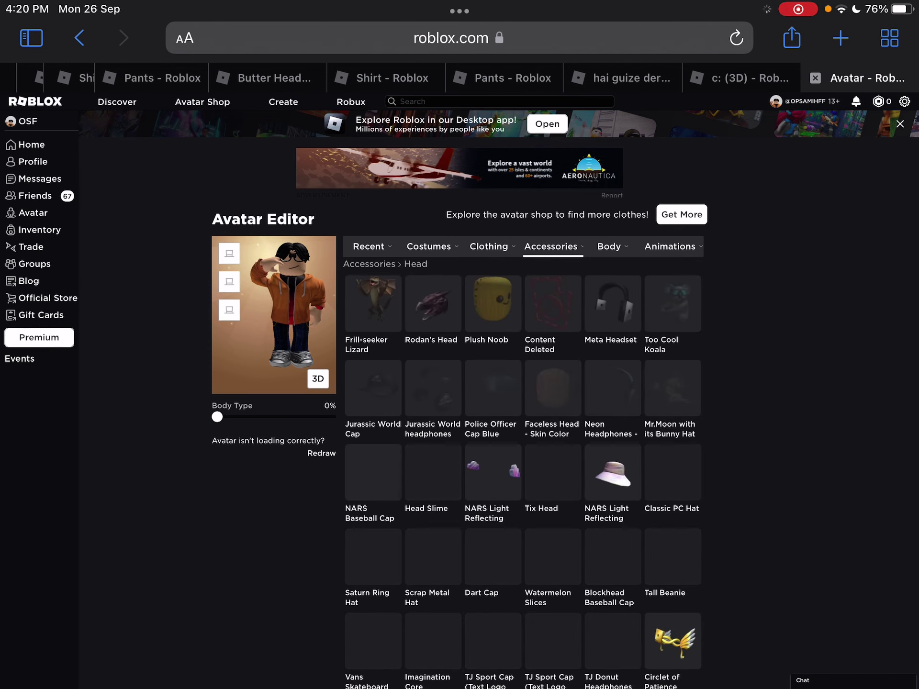
pyautogui.scroll(-1, 460, 431)
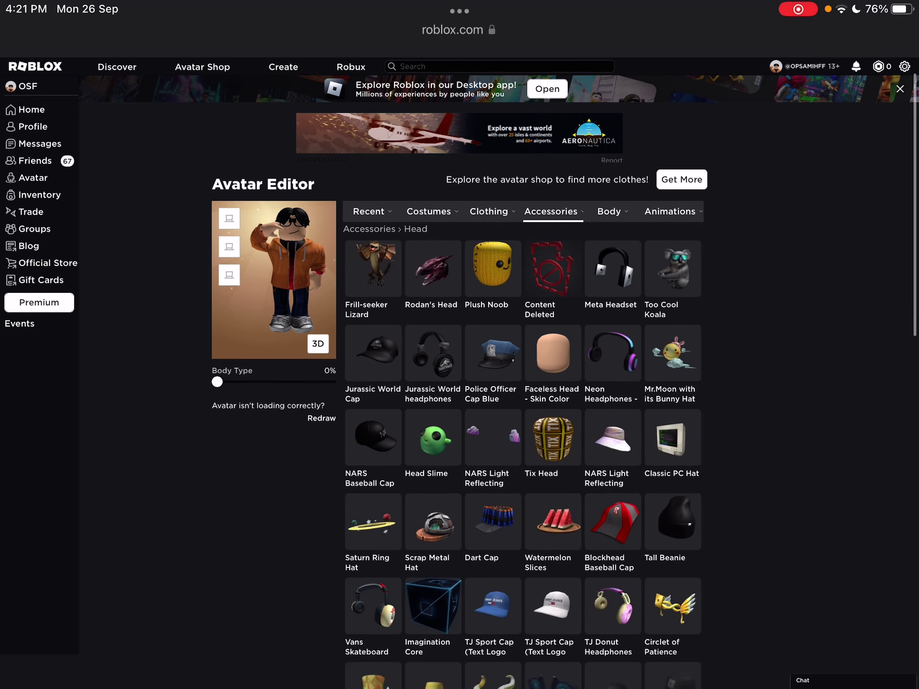
pyautogui.click(553, 211)
pyautogui.click(546, 249)
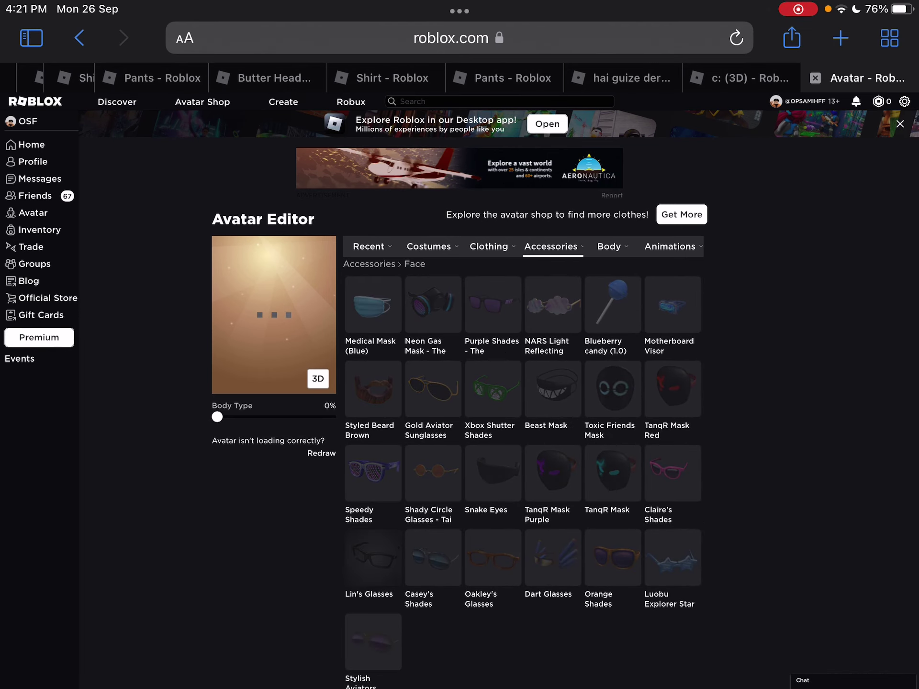
pyautogui.click(611, 247)
pyautogui.click(434, 269)
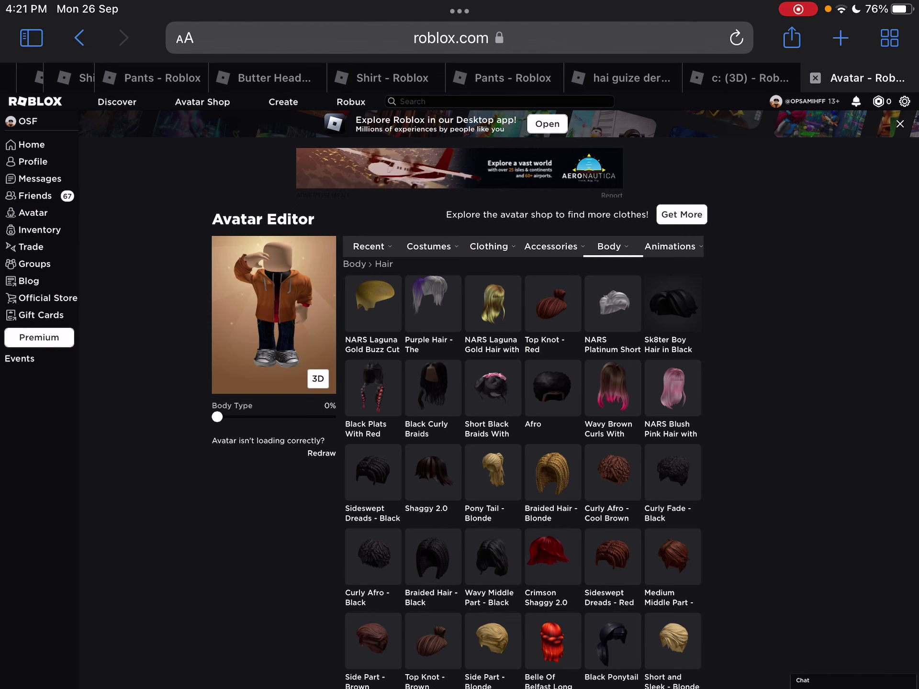
pyautogui.click(815, 78)
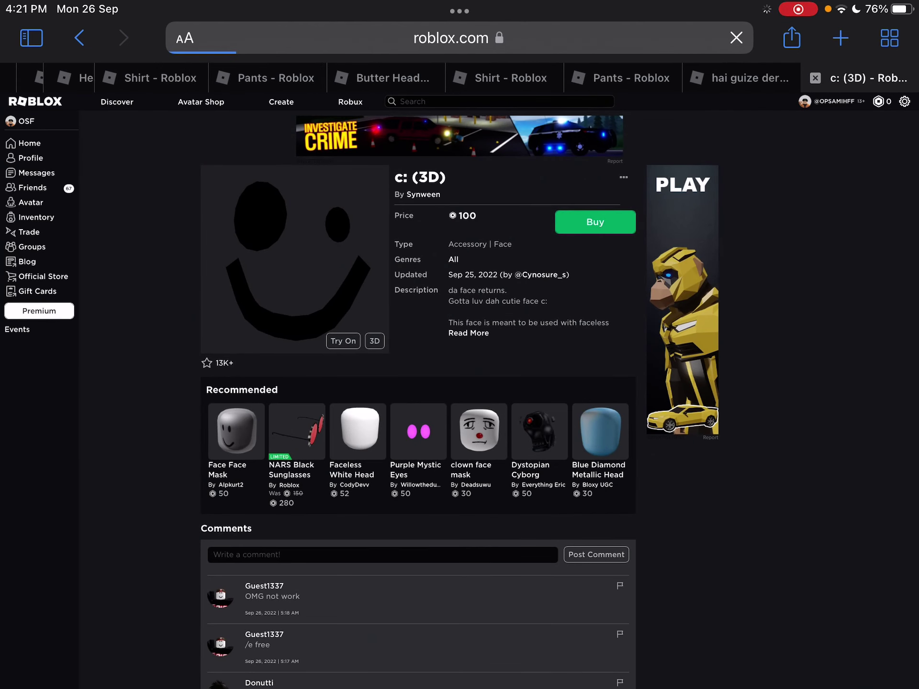
# Try on hai guize derp (3D) in its tab, then close the c: (3D) tab.
pyautogui.click(740, 77)
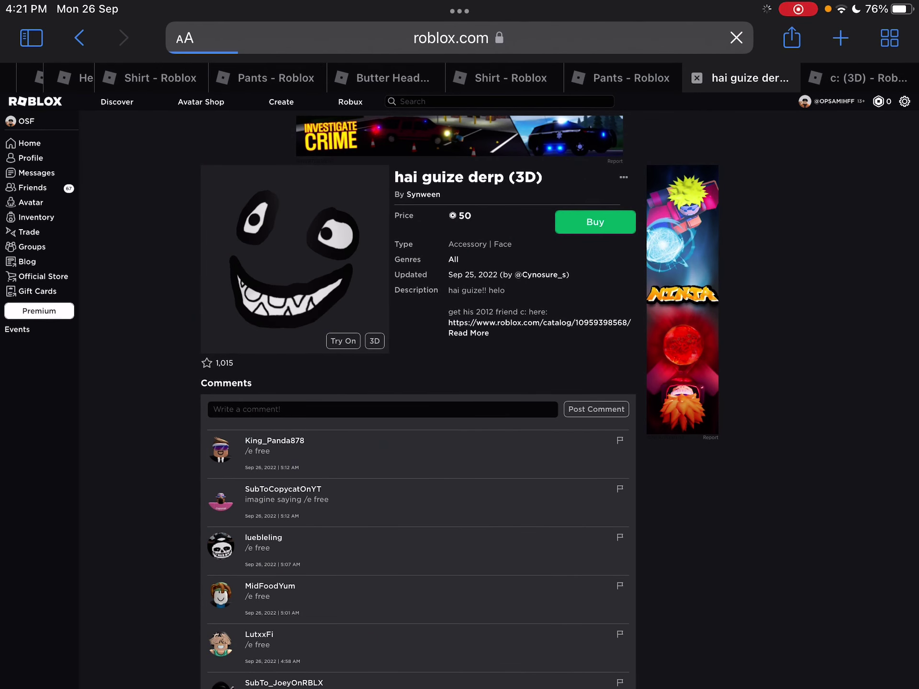
pyautogui.click(343, 341)
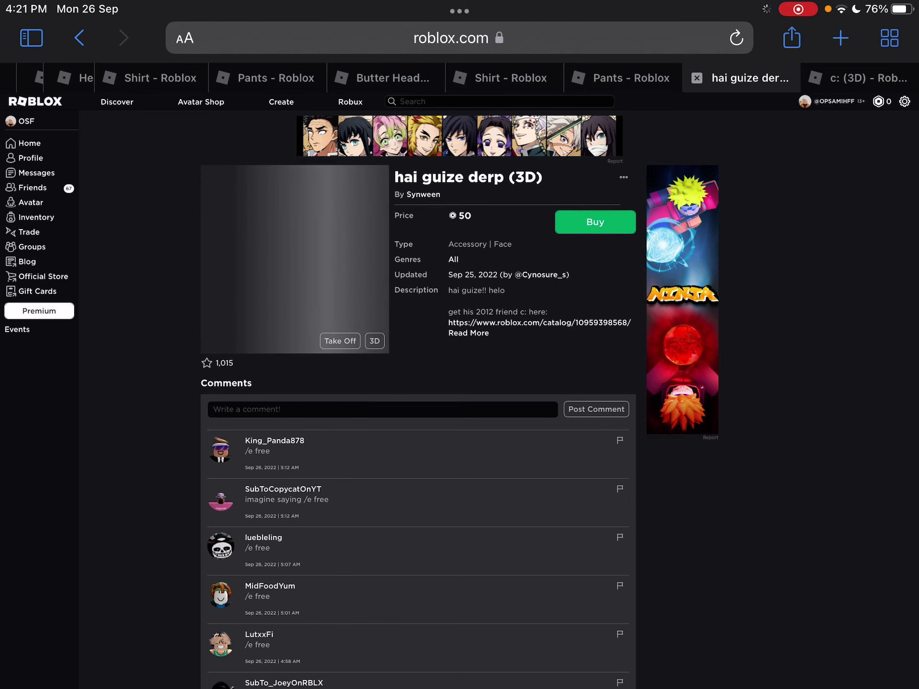
pyautogui.click(859, 78)
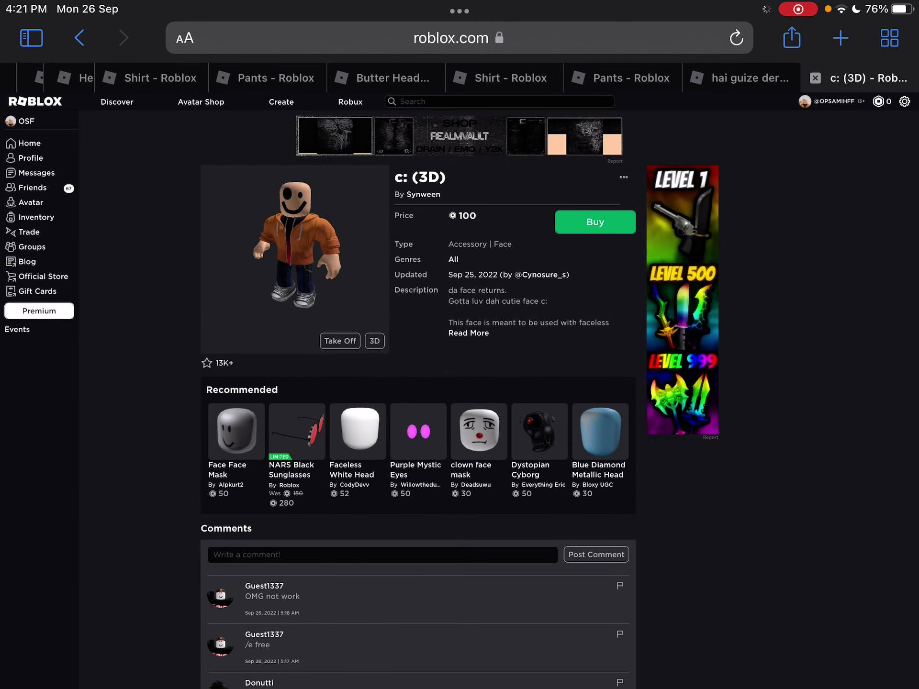
pyautogui.click(815, 78)
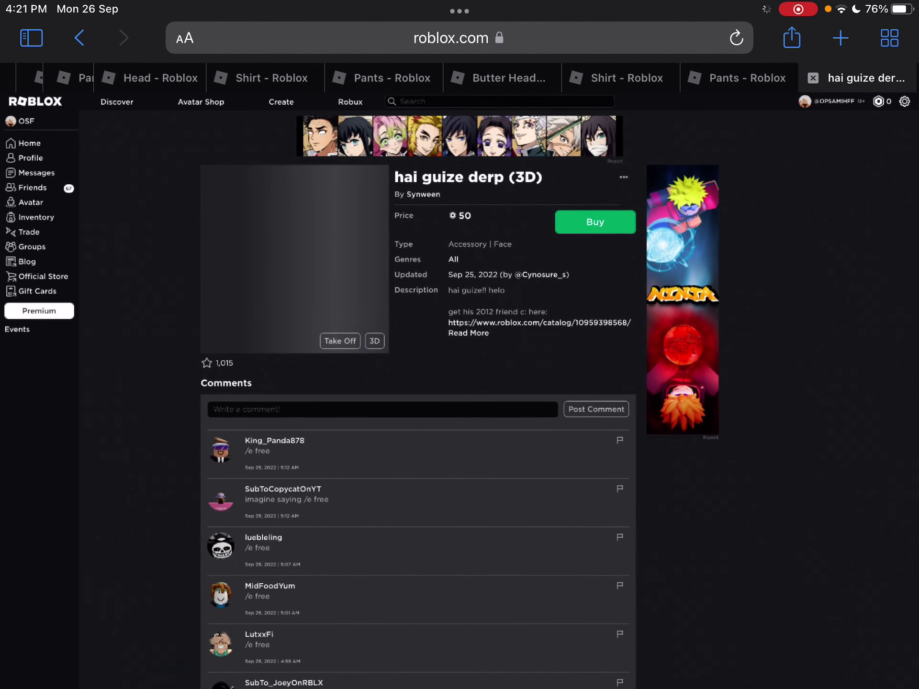